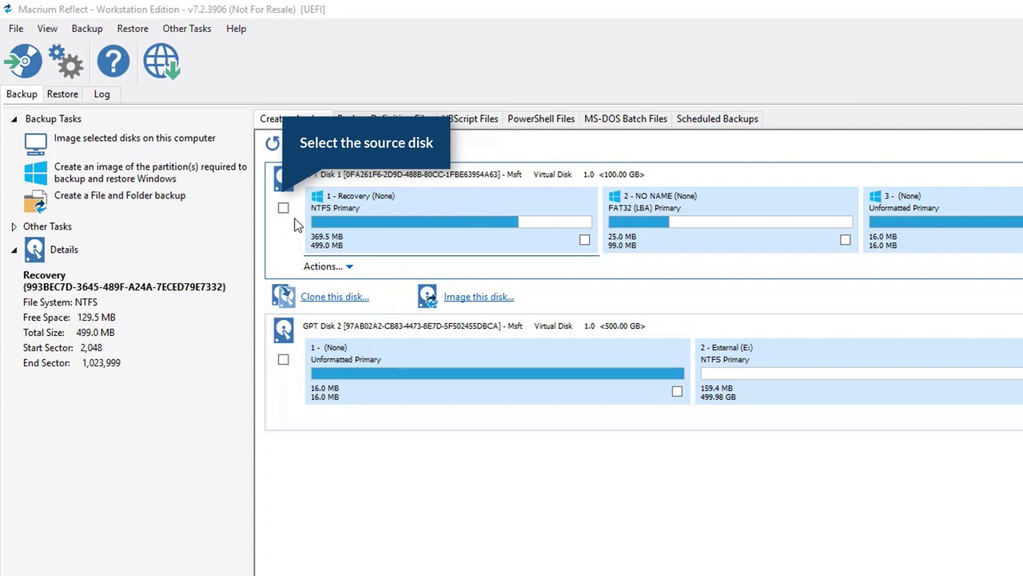
Tick Disk 1 and start a clone with all four of its partitions as source
{"action": "left_click", "coordinate": [284, 209]}
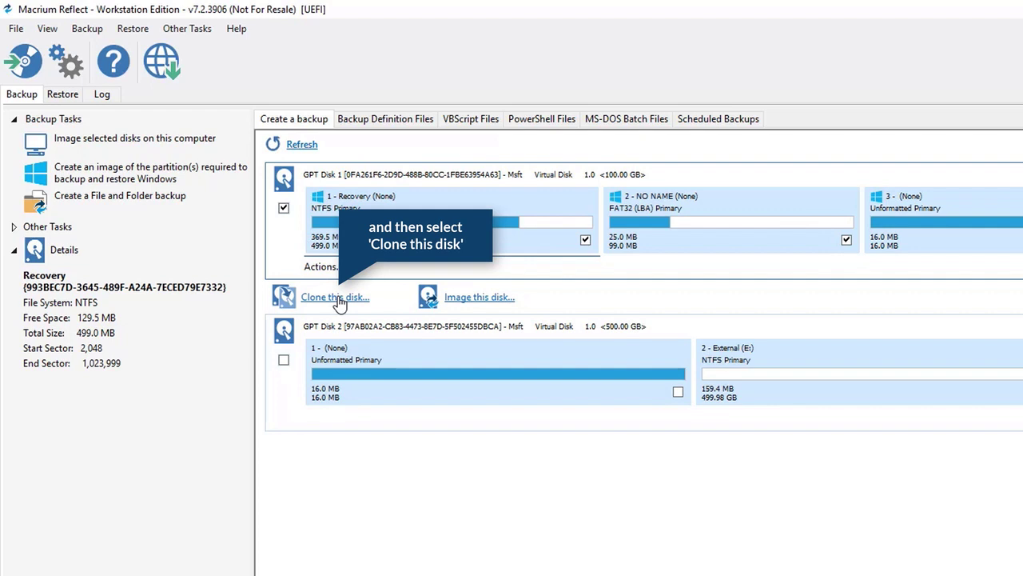
{"action": "left_click", "coordinate": [337, 298]}
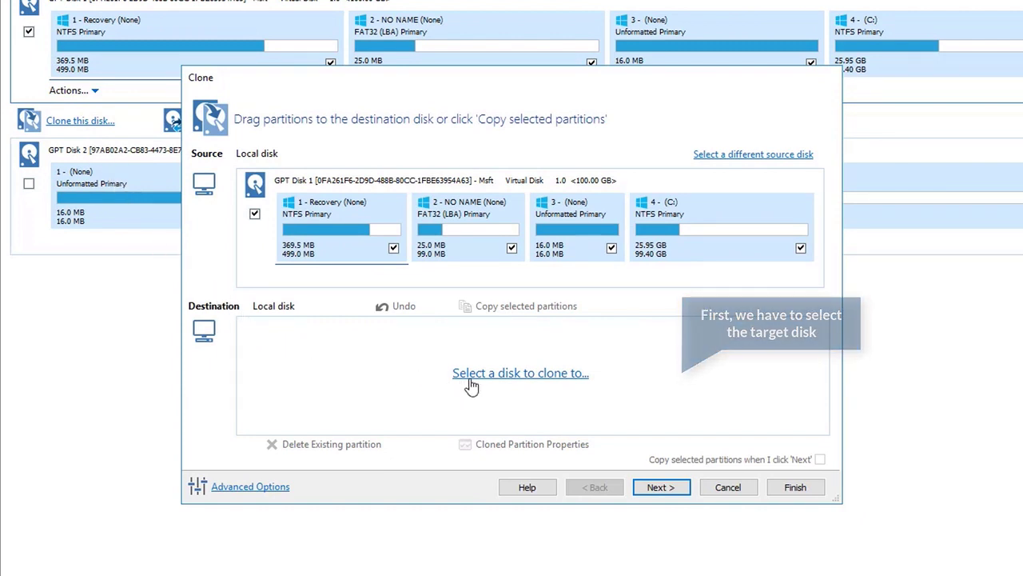
Choose GPT Disk 2 as destination and delete its existing partitions, including External (E:)
{"action": "left_click", "coordinate": [519, 379]}
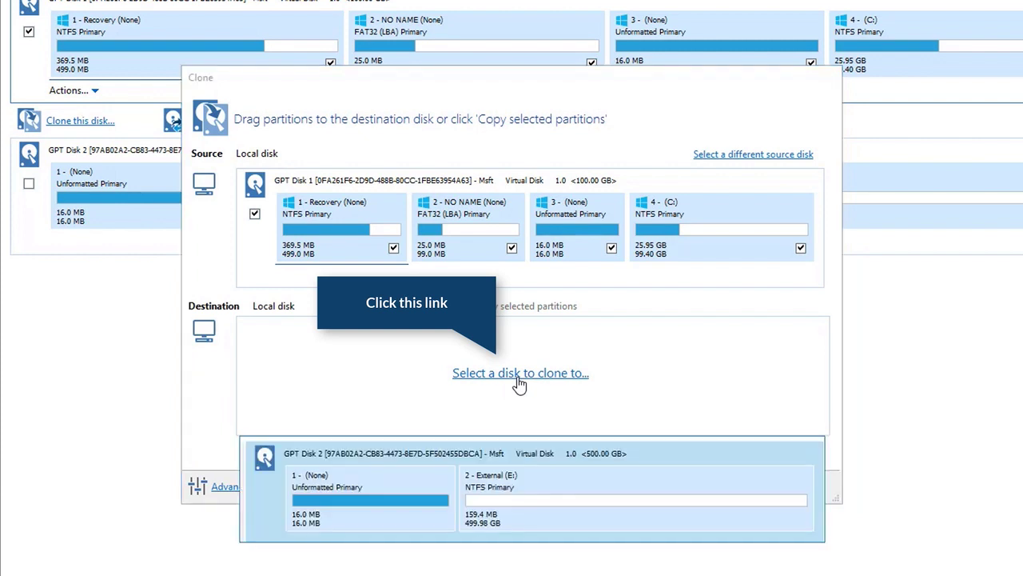
{"action": "left_click", "coordinate": [528, 463]}
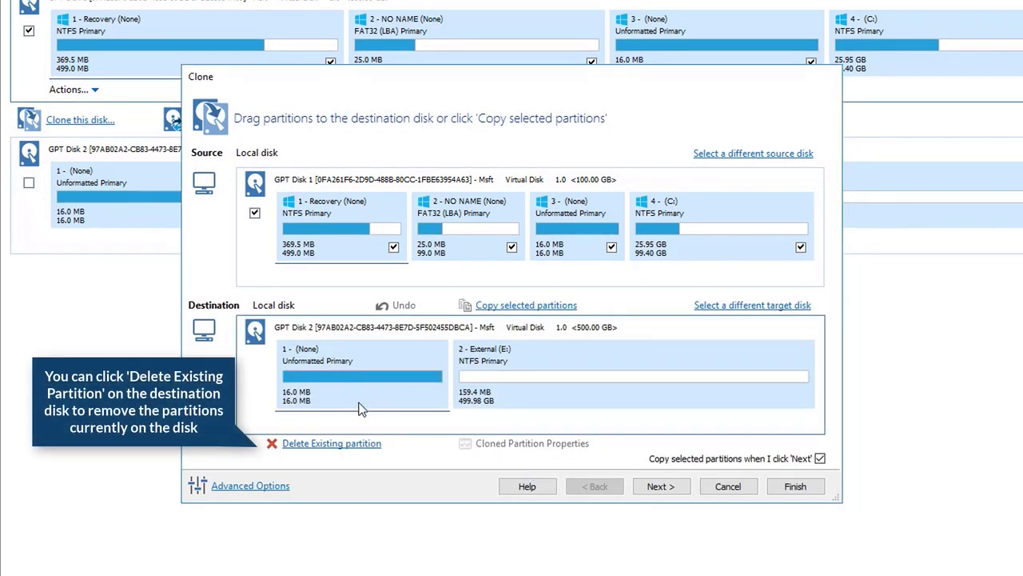
{"action": "left_click", "coordinate": [336, 448]}
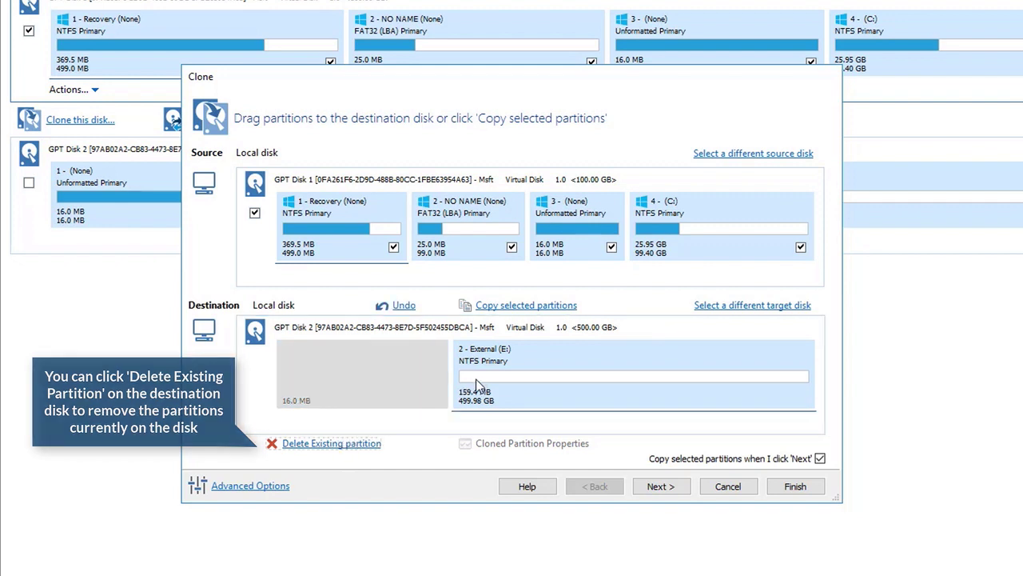
{"action": "left_click", "coordinate": [340, 452]}
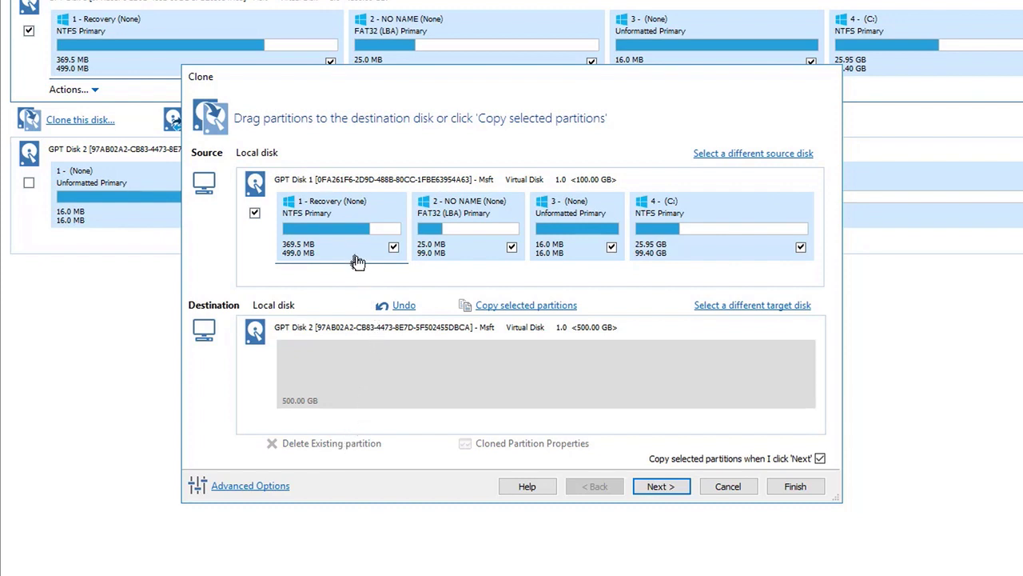
{"action": "mouse_move", "coordinate": [343, 233]}
{"action": "left_mouse_down"}
{"action": "mouse_move", "coordinate": [366, 302]}
{"action": "mouse_move", "coordinate": [349, 279]}
{"action": "left_mouse_up"}
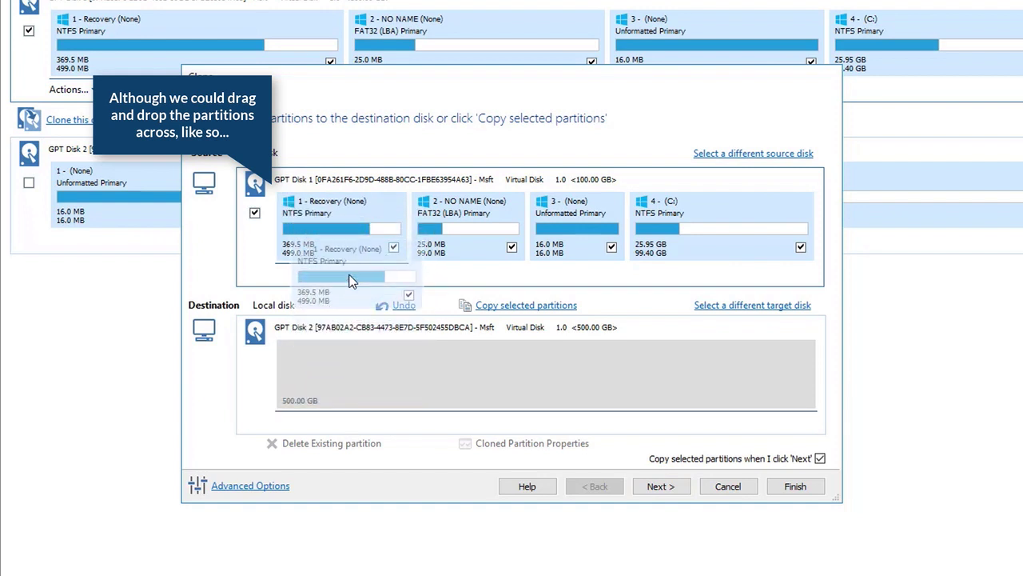
{"action": "mouse_move", "coordinate": [350, 280]}
{"action": "left_mouse_down"}
{"action": "mouse_move", "coordinate": [354, 346]}
{"action": "mouse_move", "coordinate": [348, 246]}
{"action": "left_mouse_up"}
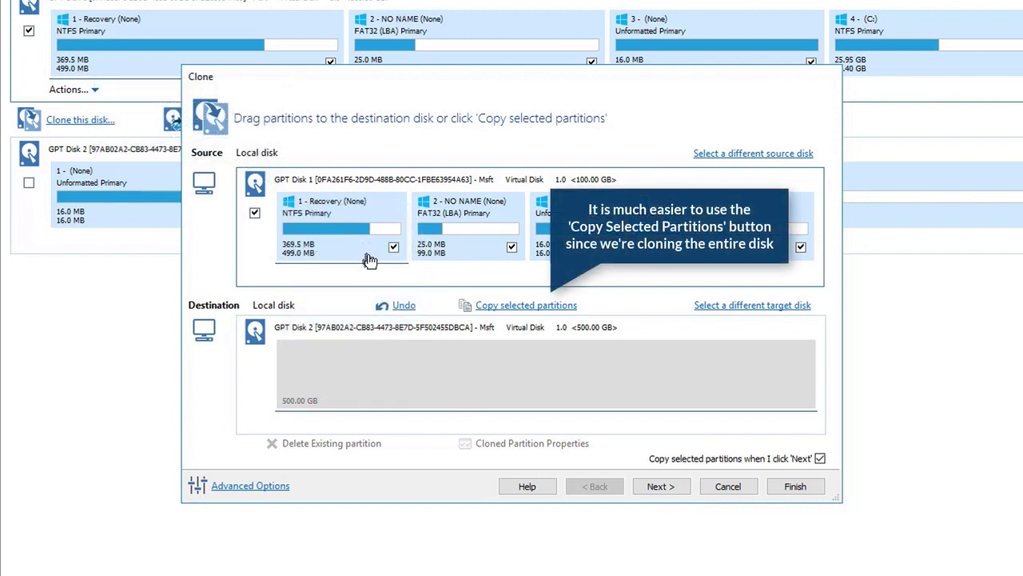
Copy the four selected Disk 1 partitions onto Disk 2, leaving about 400 GB unallocated
{"action": "left_click", "coordinate": [510, 309]}
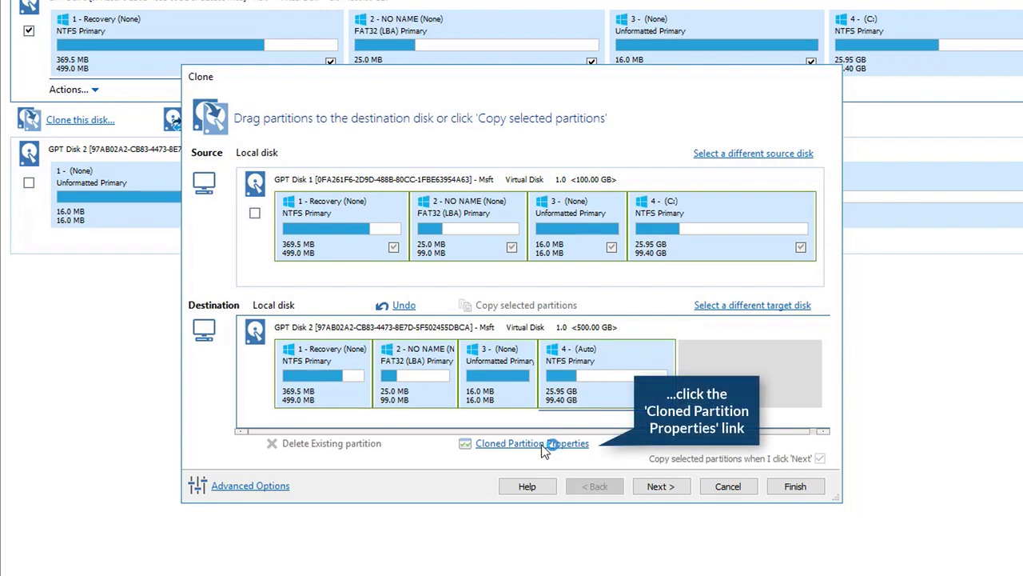
Resize the last cloned partition (C:) to Maximum Size, 499.40 GB
{"action": "left_click", "coordinate": [542, 446]}
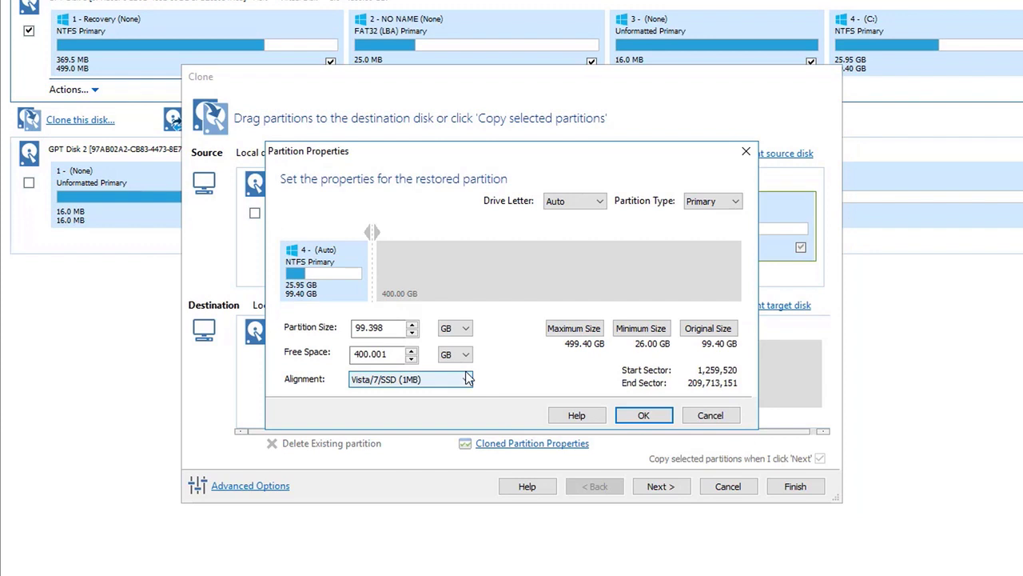
{"action": "mouse_move", "coordinate": [373, 242]}
{"action": "left_mouse_down"}
{"action": "mouse_move", "coordinate": [644, 233]}
{"action": "mouse_move", "coordinate": [401, 231]}
{"action": "left_mouse_up"}
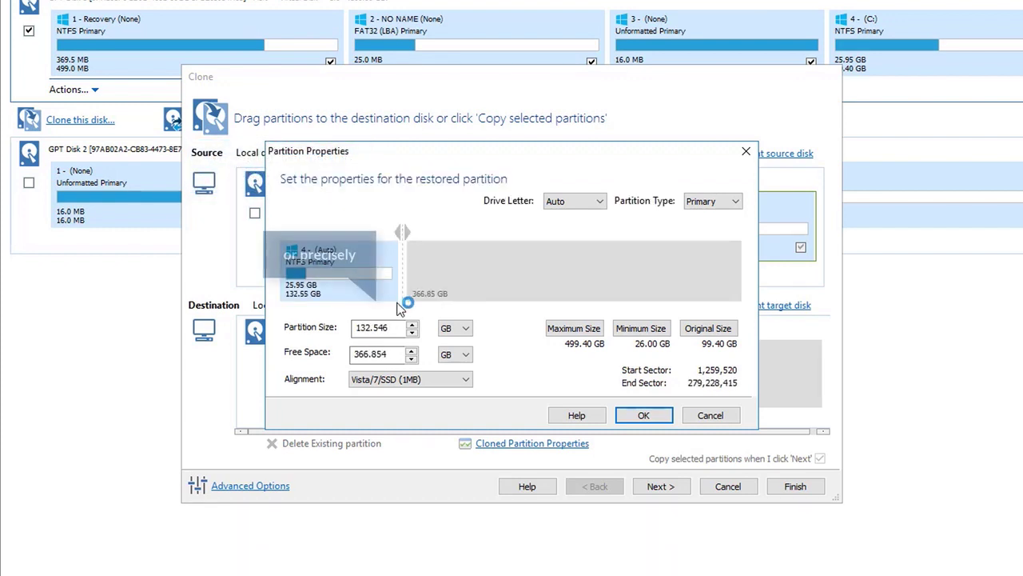
{"action": "left_click_drag", "start_coordinate": [395, 327], "coordinate": [354, 329]}
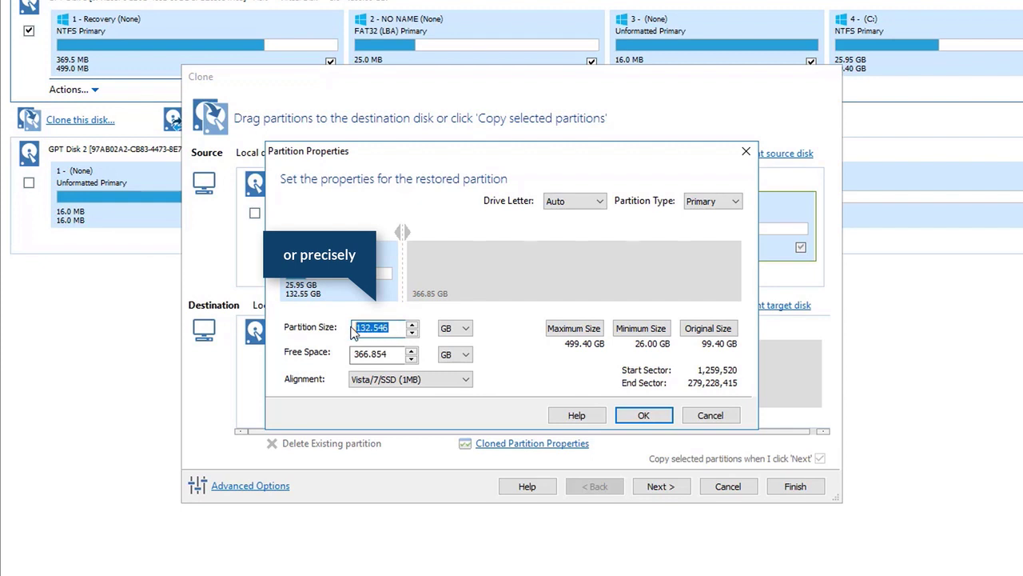
{"action": "type", "text": "300"}
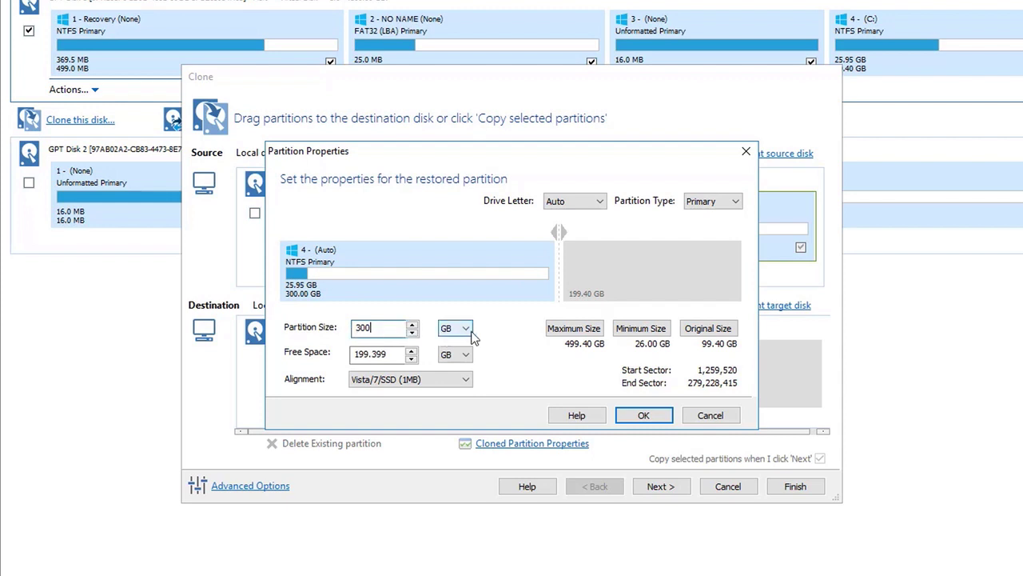
{"action": "left_click", "coordinate": [568, 331]}
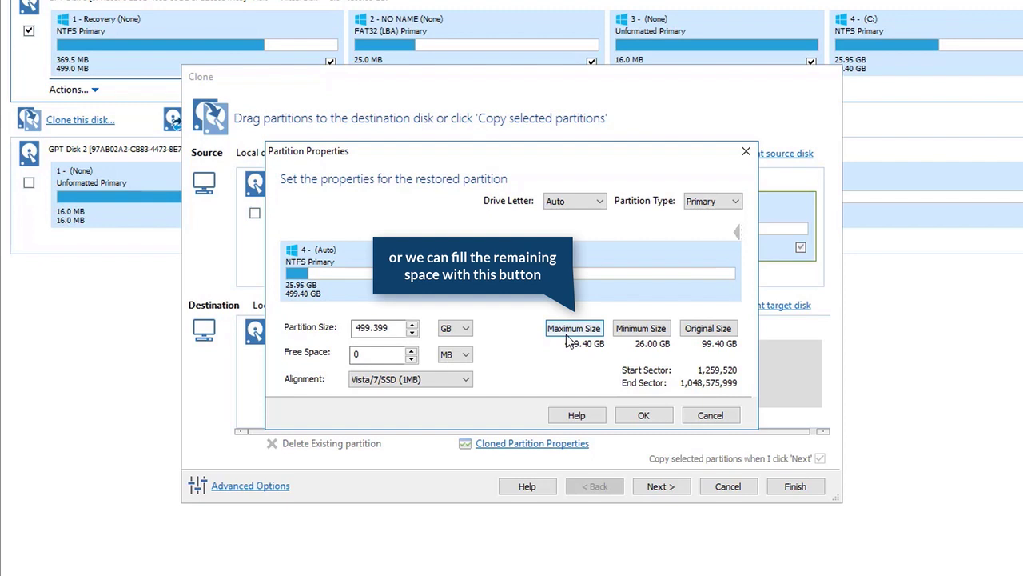
{"action": "left_click", "coordinate": [649, 415]}
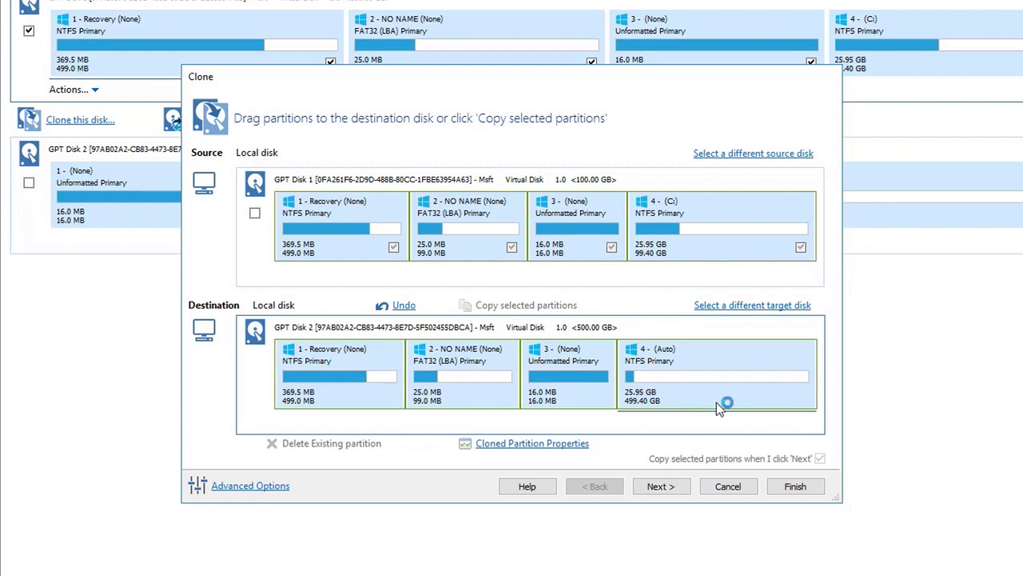
Add a new clone schedule and set its frequency to Weekly
{"action": "left_click", "coordinate": [669, 484]}
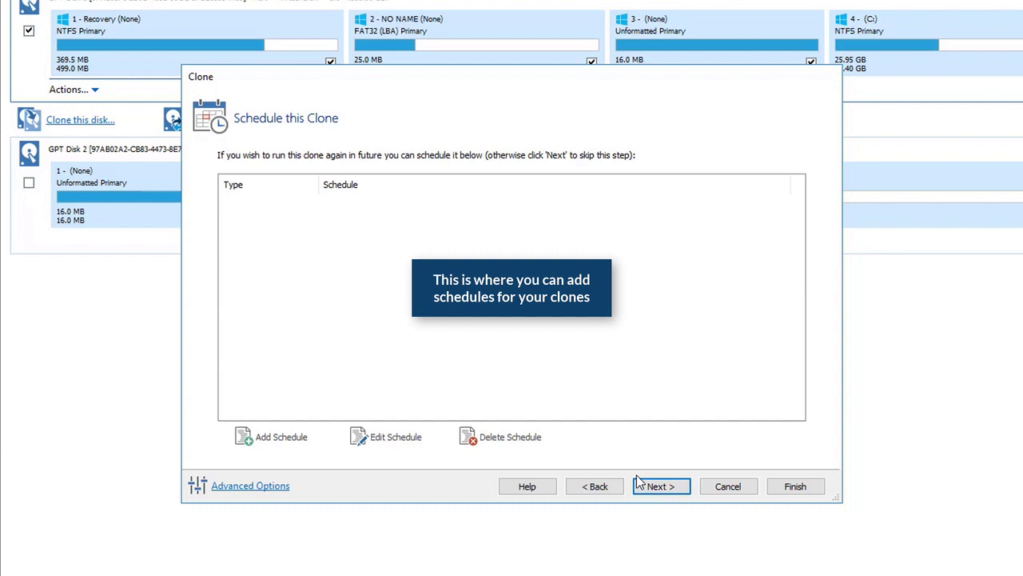
{"action": "left_click", "coordinate": [277, 443]}
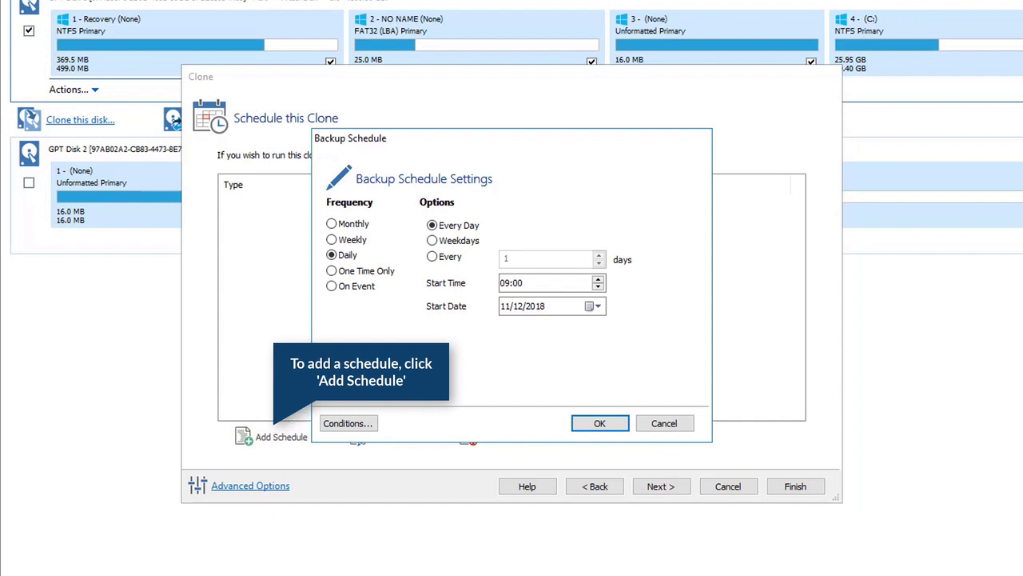
{"action": "left_click", "coordinate": [332, 286]}
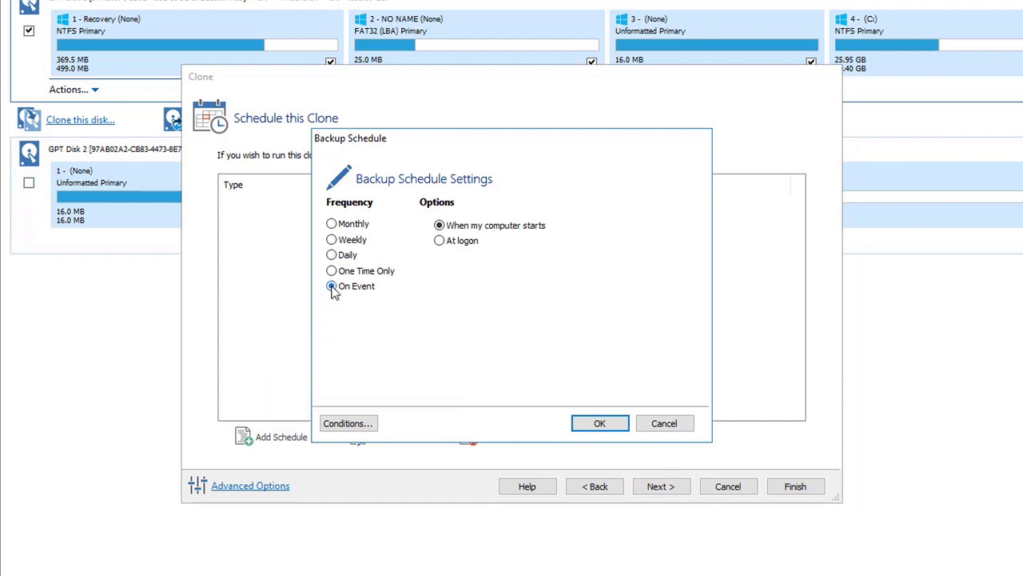
{"action": "left_click", "coordinate": [331, 270]}
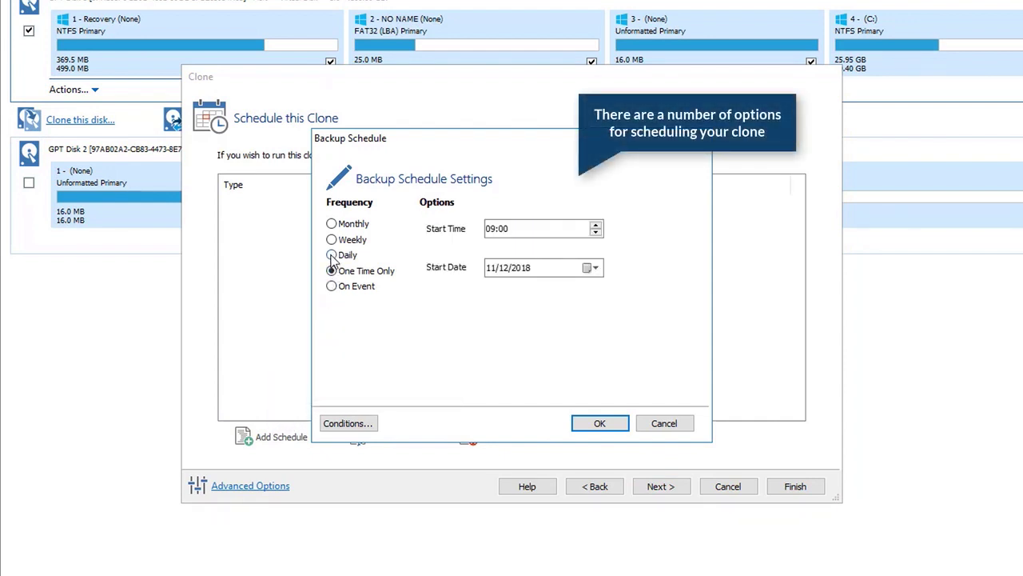
{"action": "left_click", "coordinate": [332, 254]}
{"action": "left_click", "coordinate": [332, 240]}
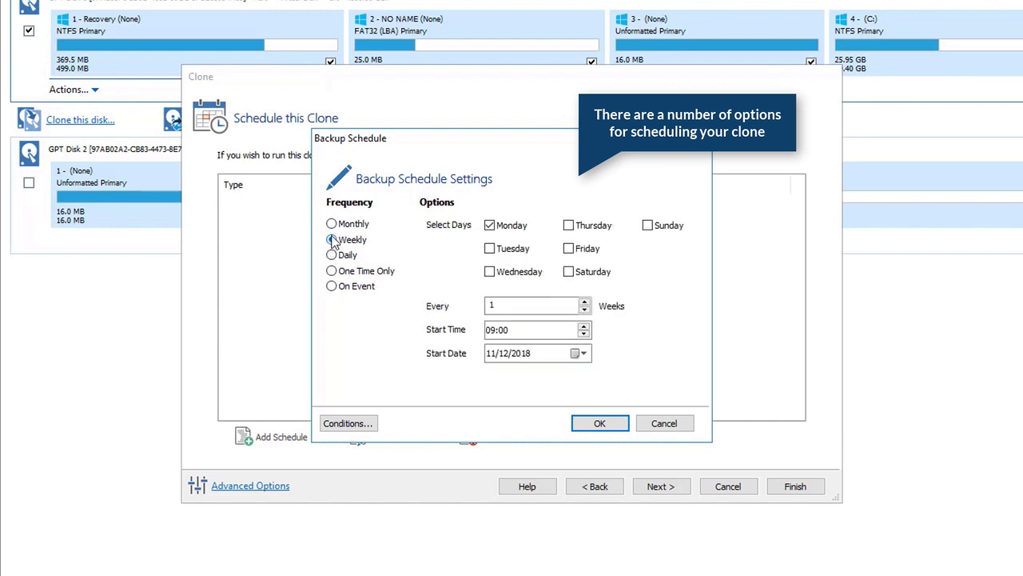
{"action": "left_click", "coordinate": [332, 224]}
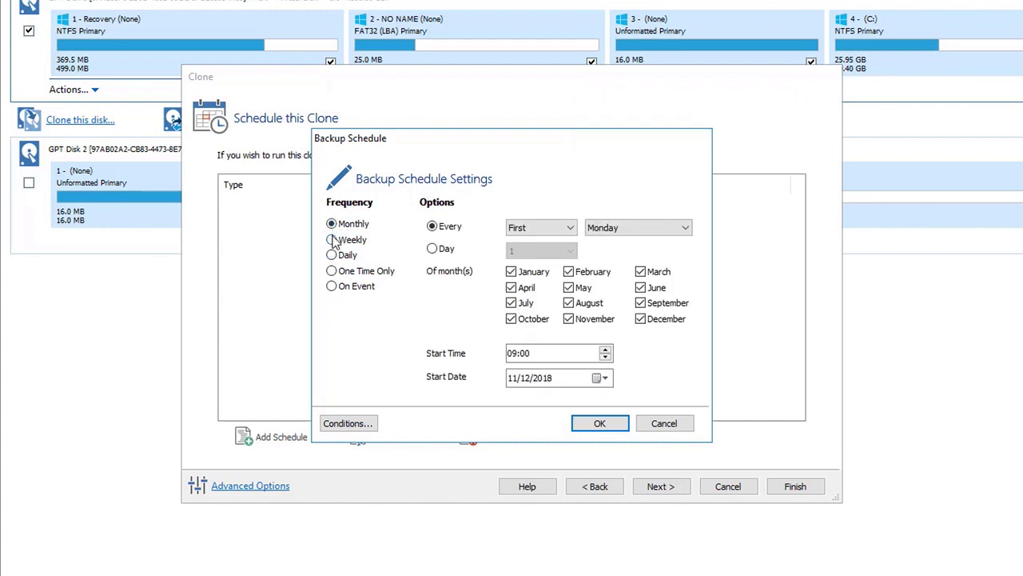
{"action": "left_click", "coordinate": [331, 240]}
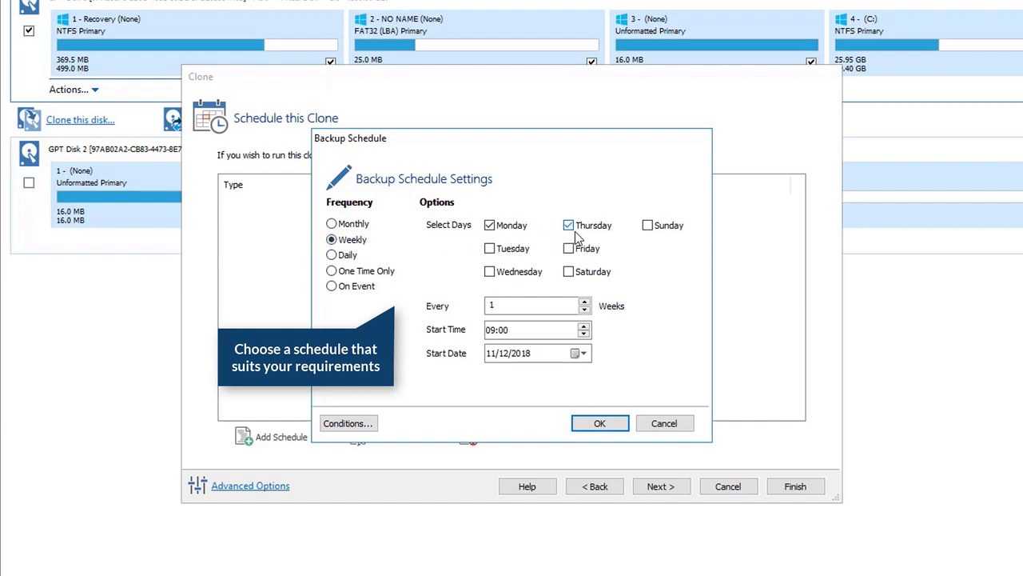
Run it Monday and Thursday at 10:00 from 11/12/2018, and confirm
{"action": "left_click", "coordinate": [584, 302]}
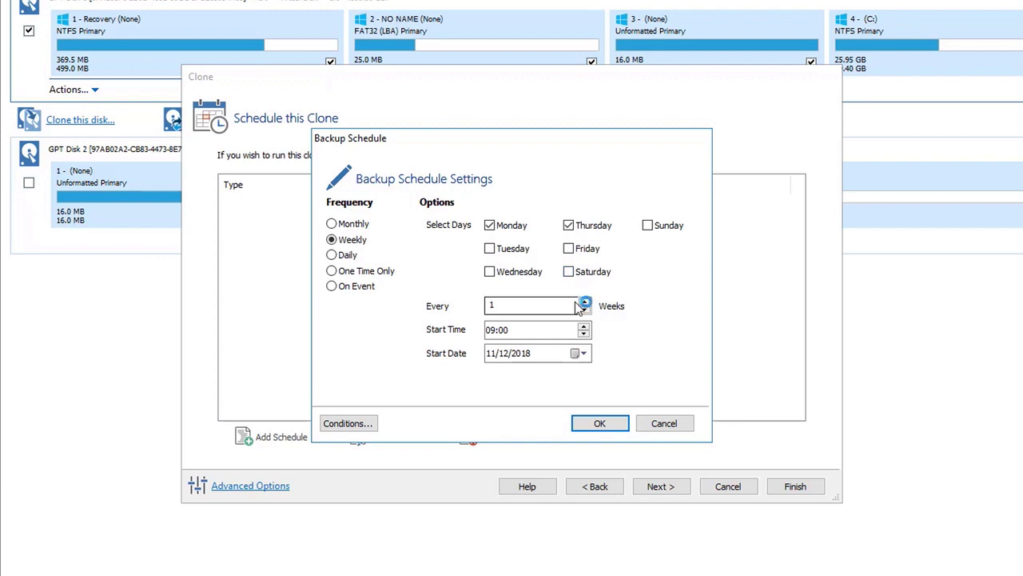
{"action": "left_click", "coordinate": [584, 326]}
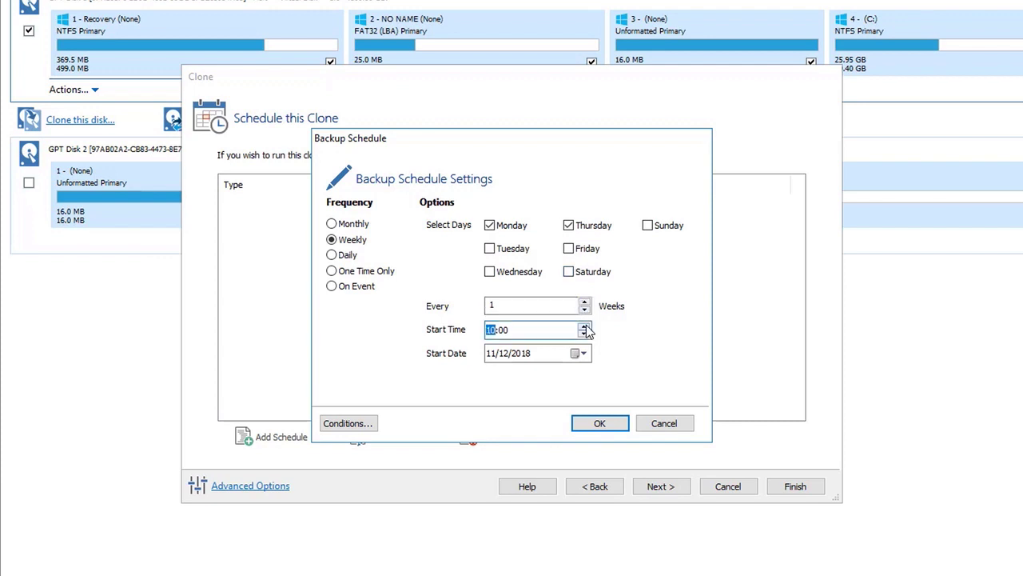
{"action": "left_click", "coordinate": [592, 425]}
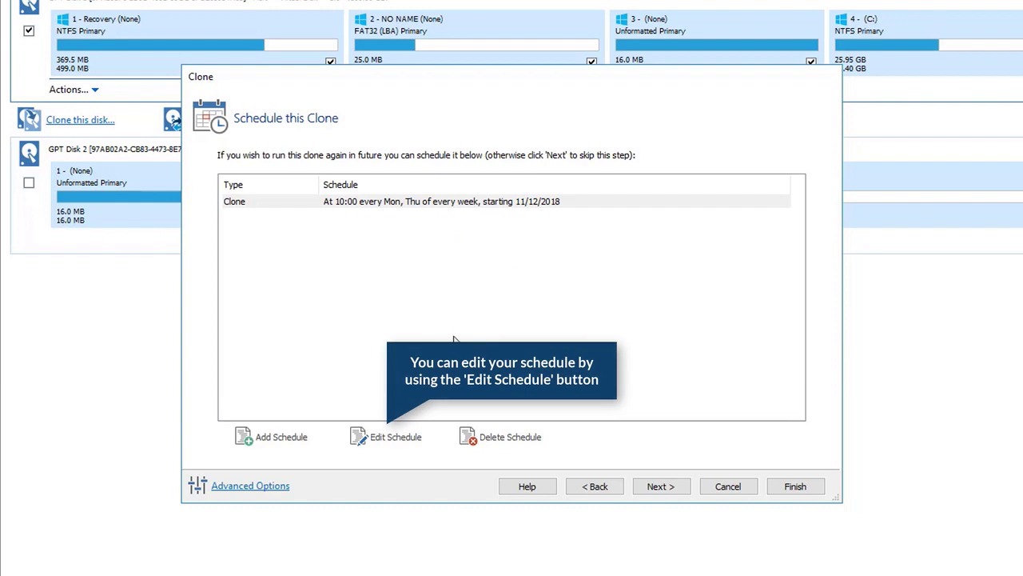
Edit the schedule to 11:00 on Monday, Thursday and Friday, then delete it
{"action": "left_click", "coordinate": [404, 437]}
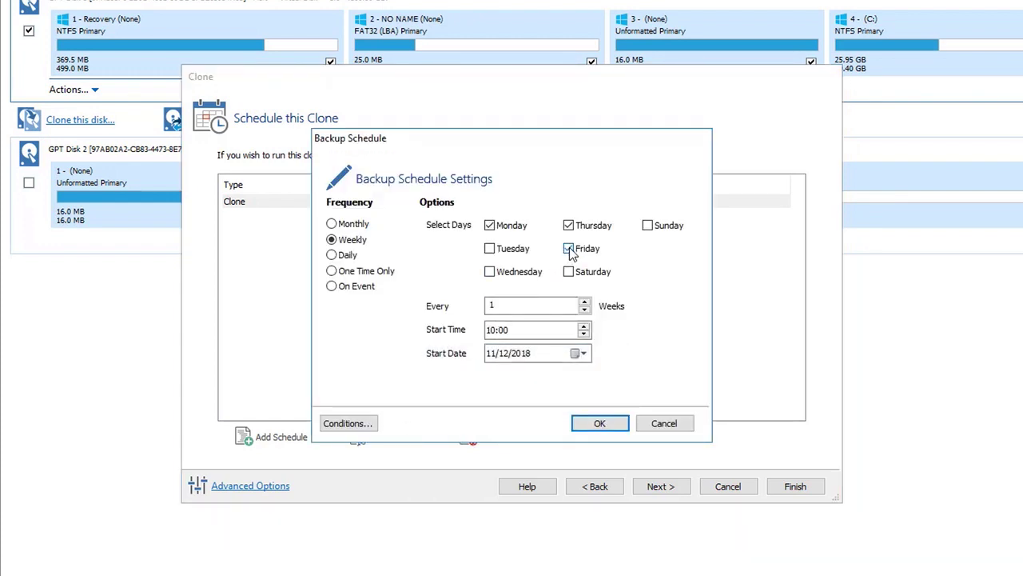
{"action": "left_click", "coordinate": [584, 326]}
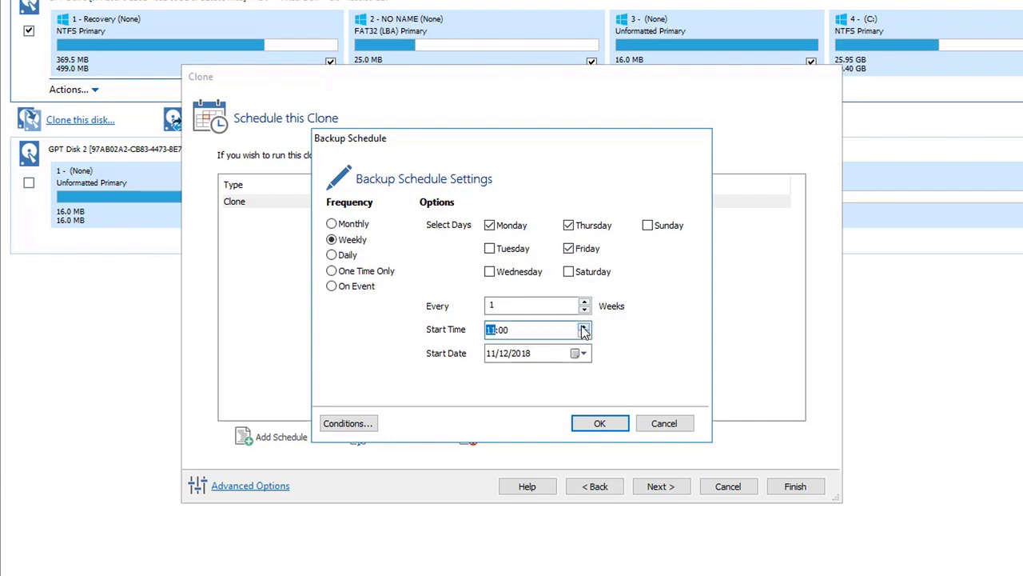
{"action": "left_click", "coordinate": [589, 430]}
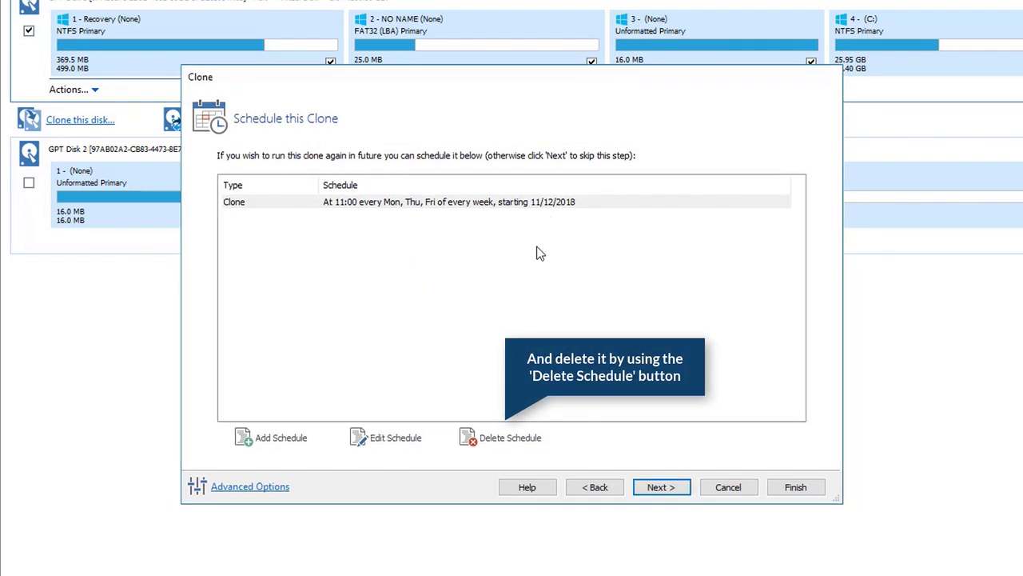
{"action": "left_click", "coordinate": [467, 452]}
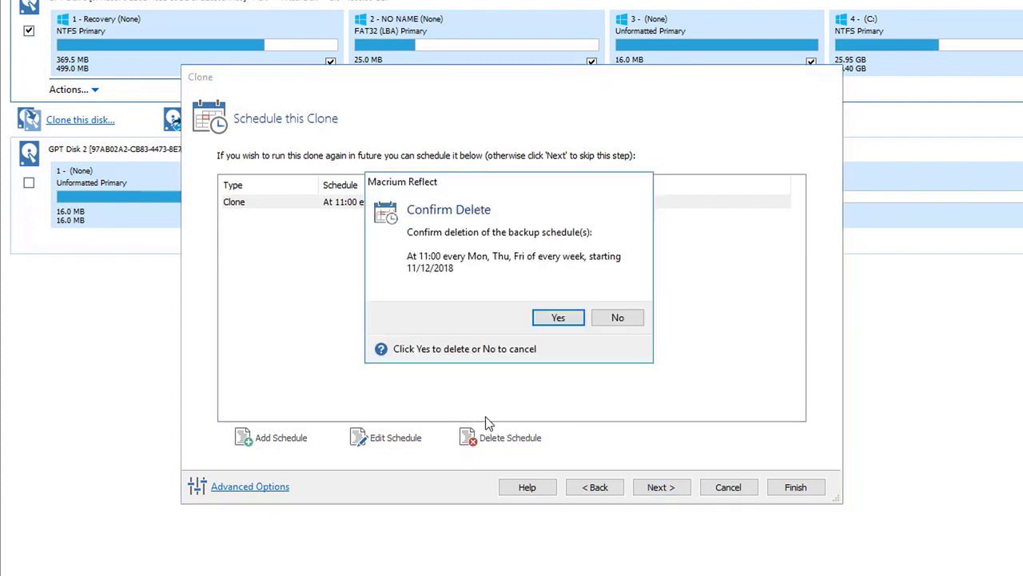
{"action": "left_click", "coordinate": [558, 318]}
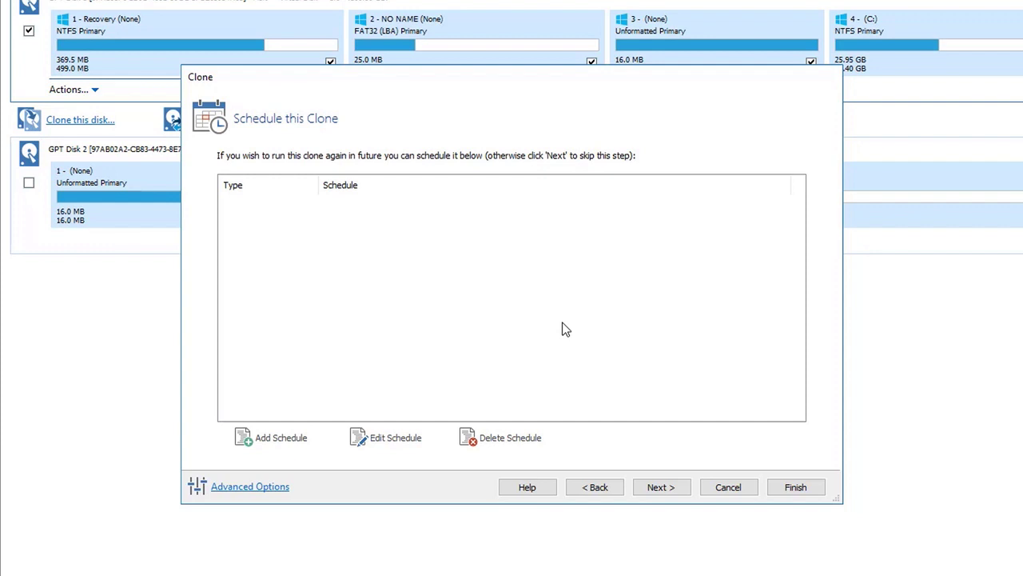
Review the four partition operations in the Clone Summary and finish the wizard
{"action": "left_click", "coordinate": [660, 487]}
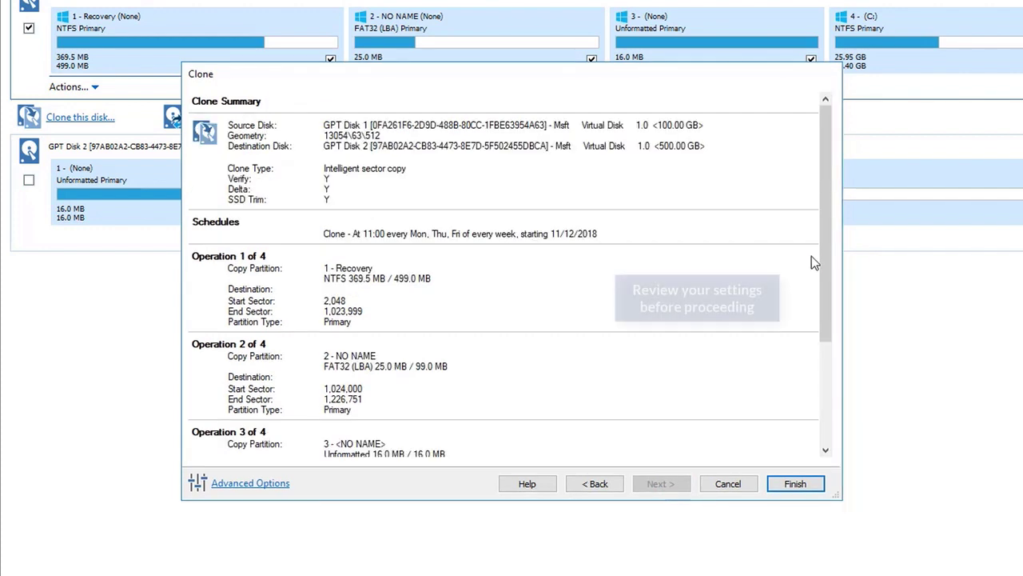
{"action": "left_click_drag", "start_coordinate": [827, 243], "coordinate": [833, 364]}
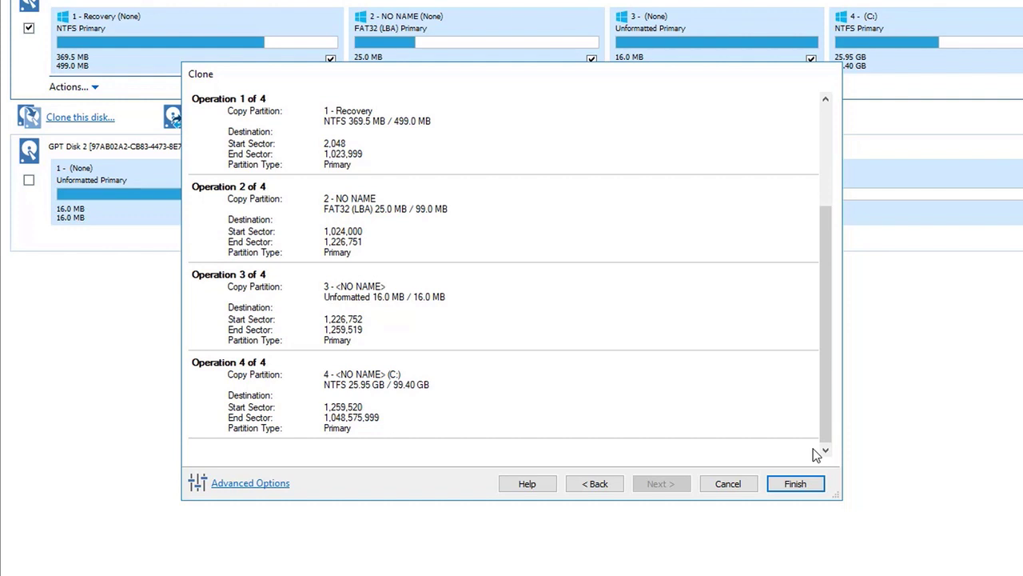
{"action": "left_click", "coordinate": [795, 483]}
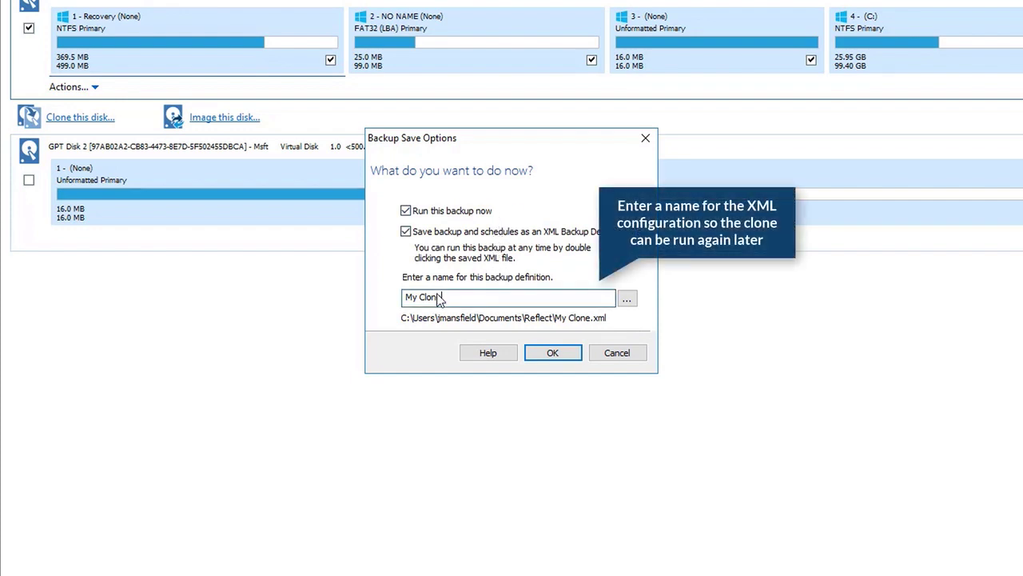
Save the XML definition as 'Disk Clone' and run the clone now
{"action": "left_click_drag", "start_coordinate": [448, 296], "coordinate": [386, 301]}
{"action": "type", "text": "Dis"}
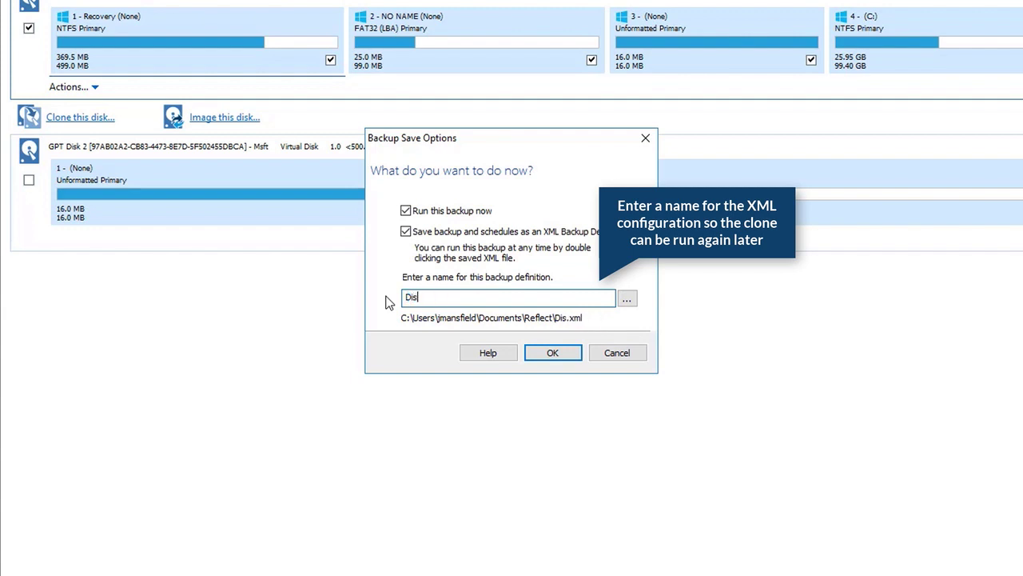
{"action": "type", "text": "k Cl"}
{"action": "type", "text": "one"}
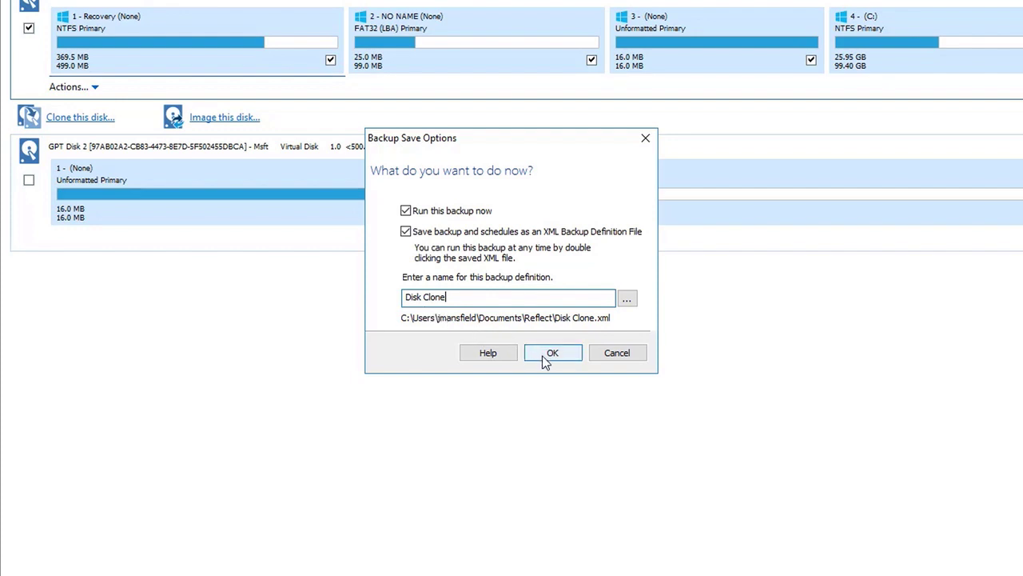
{"action": "left_click", "coordinate": [553, 353]}
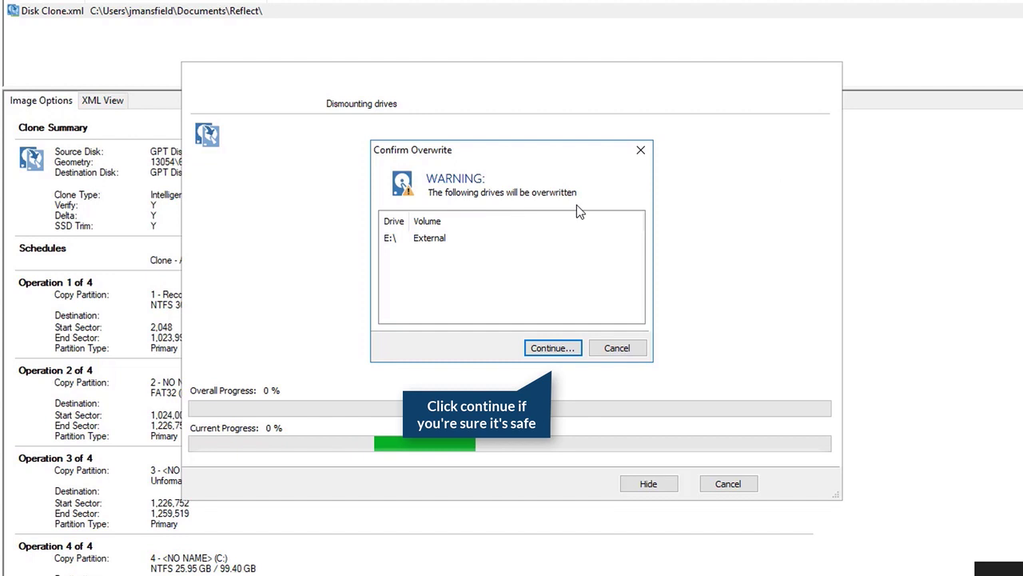
Confirm overwriting drive E: and let the clone run to completion
{"action": "left_click", "coordinate": [543, 349]}
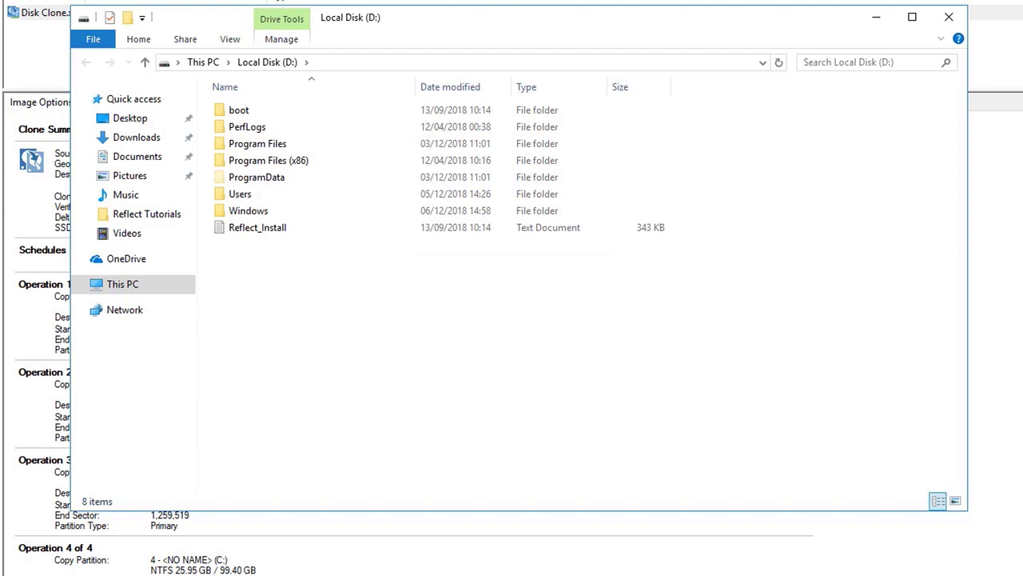
Close File Explorer, dismiss the Clone completed message, and review the 00:08:40 log
{"action": "left_click", "coordinate": [950, 18]}
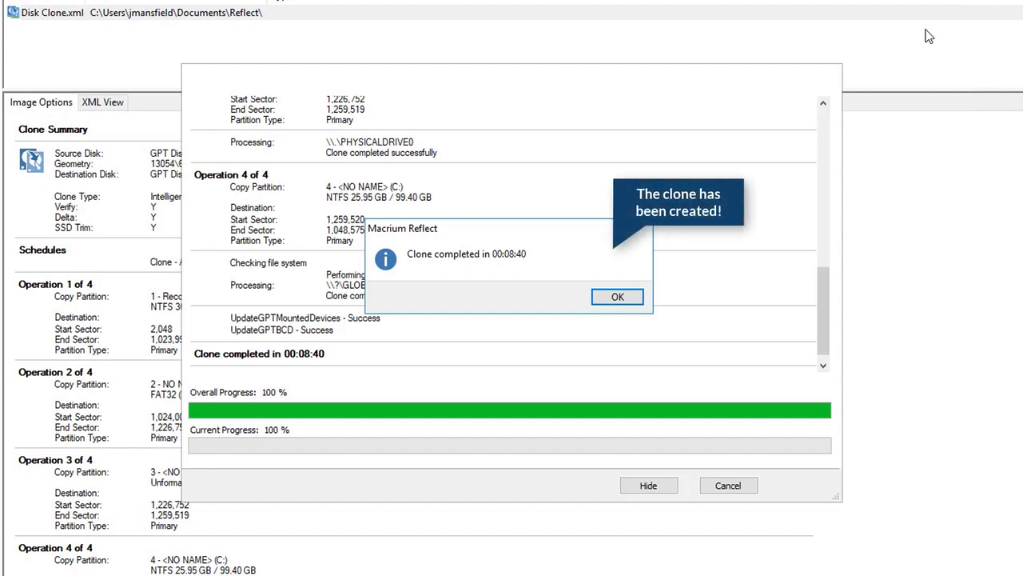
{"action": "left_click", "coordinate": [618, 297]}
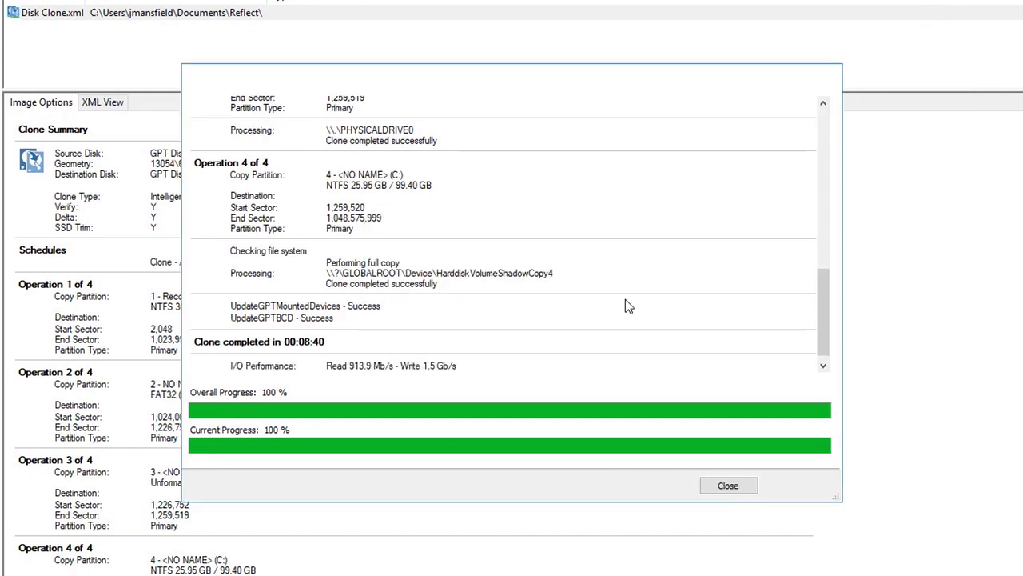
{"action": "mouse_move", "coordinate": [822, 313]}
{"action": "left_mouse_down"}
{"action": "mouse_move", "coordinate": [824, 162]}
{"action": "mouse_move", "coordinate": [811, 328]}
{"action": "left_mouse_up"}
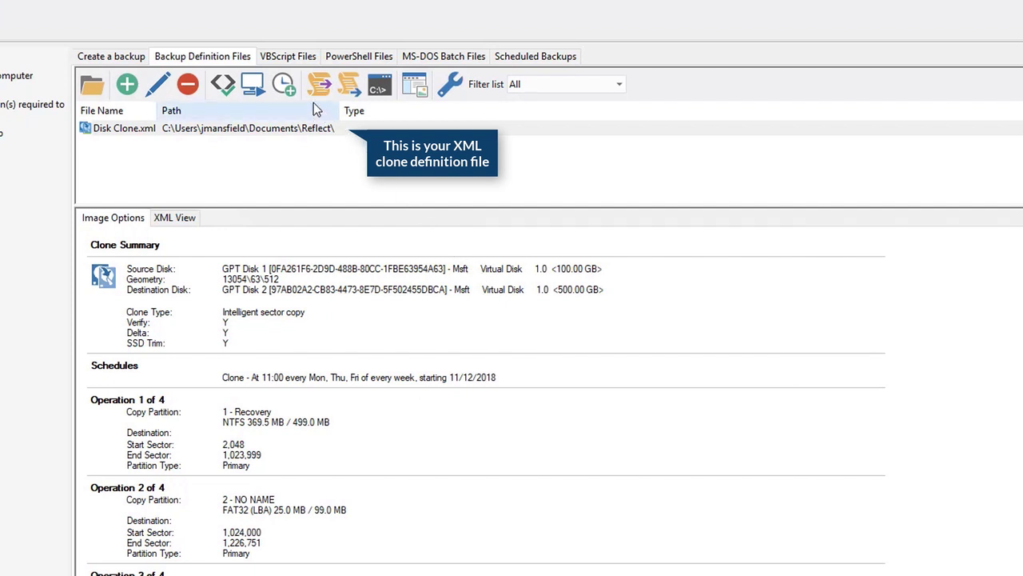
Inspect the saved Disk Clone.xml definition, then return to the disk list to confirm Disk 2's enlarged 499.40 GB last partition
{"action": "right_click", "coordinate": [244, 131]}
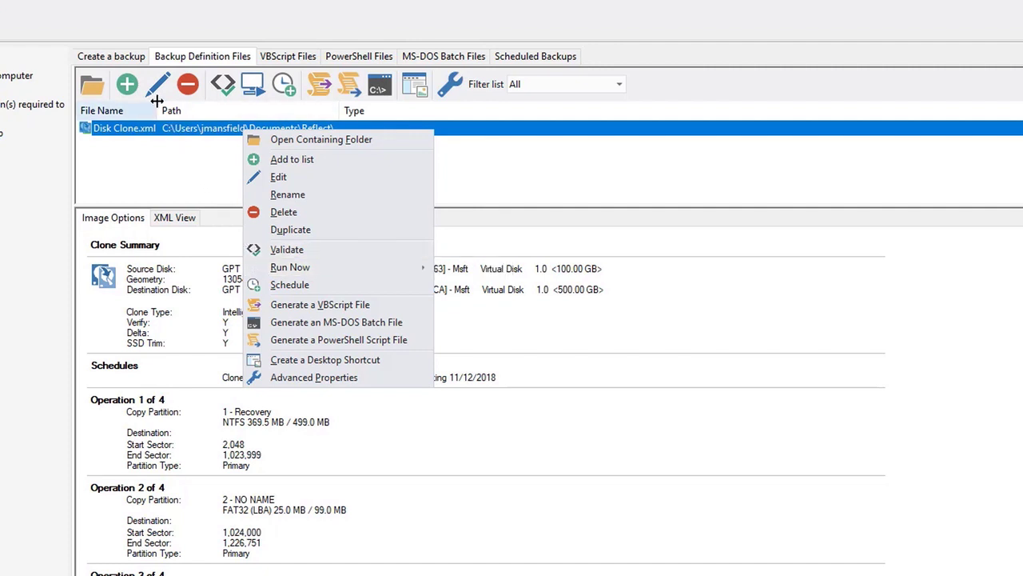
{"action": "left_click", "coordinate": [127, 56]}
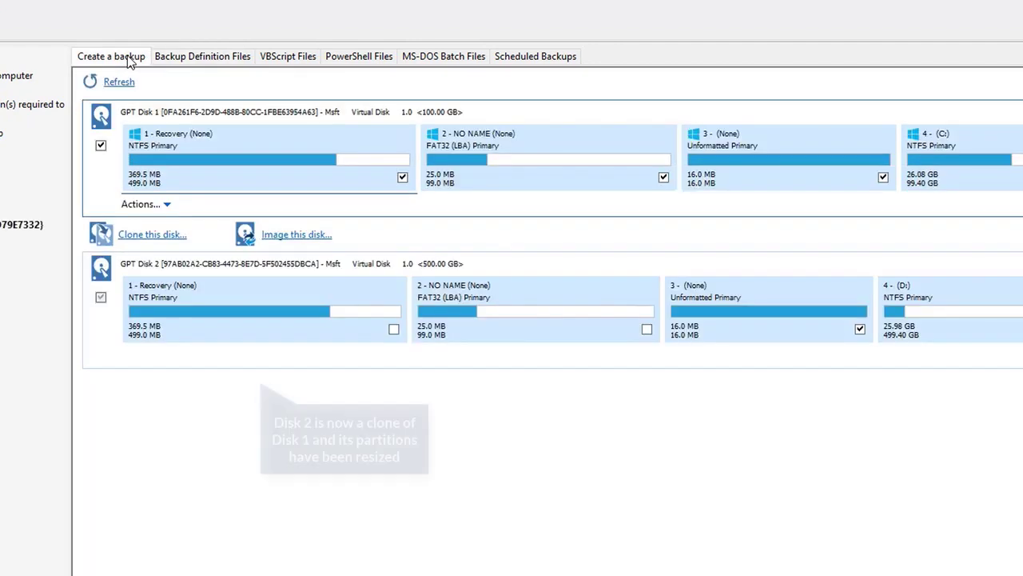